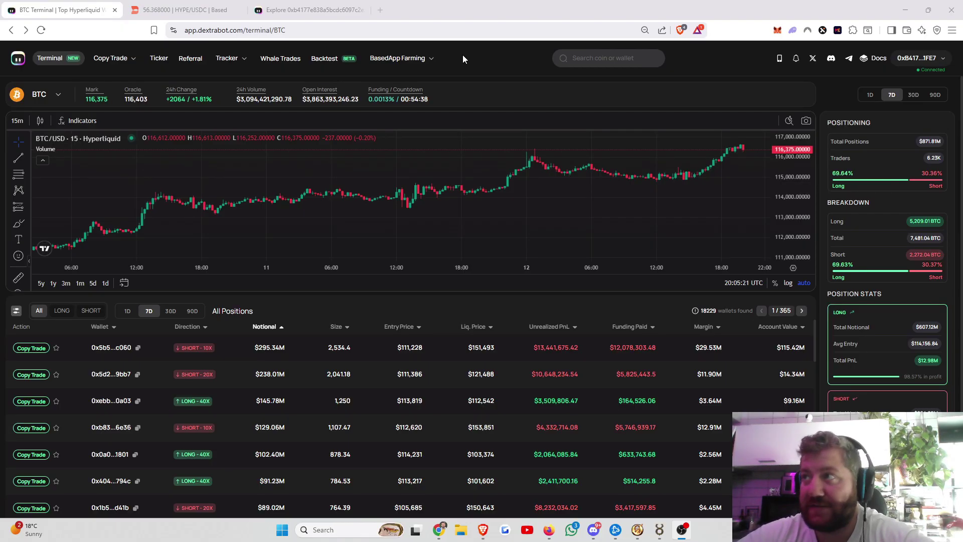
# Reveal the BasedApp Farming dropdown, listing the farming bot and the Airdrop Calculator.
pyautogui.moveTo(429, 66)
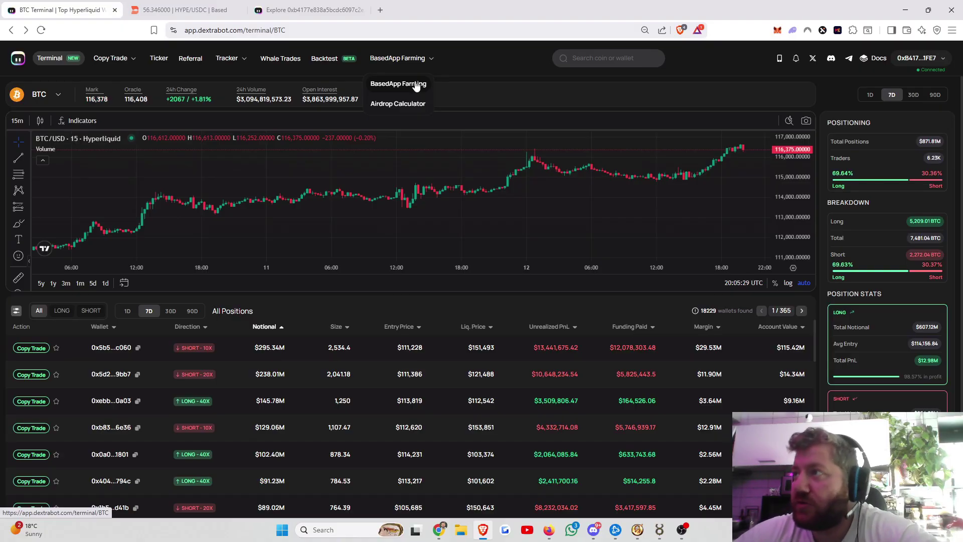
# Open the Add Account wallet setup and review the connected wallet holding $10.01 USDC and its API wallets.
pyautogui.click(415, 84)
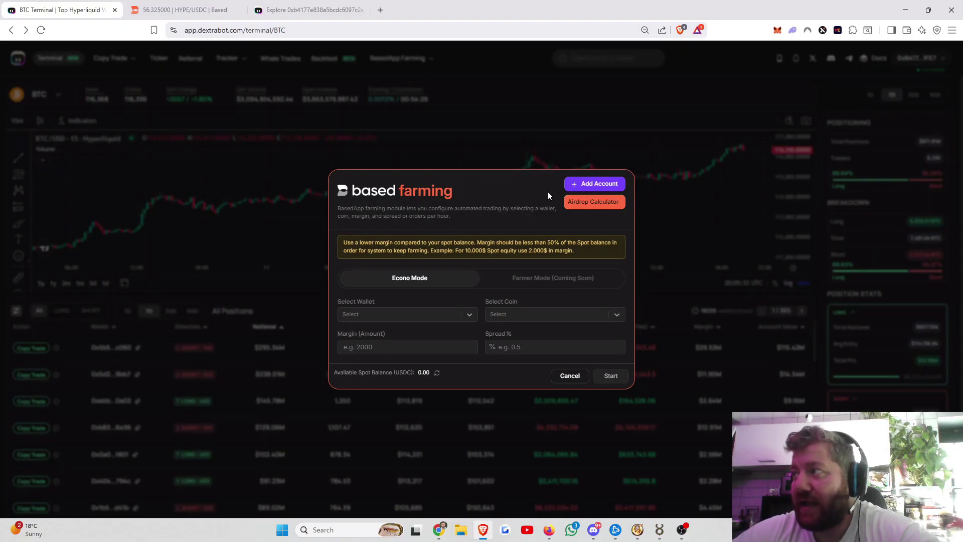
pyautogui.click(575, 184)
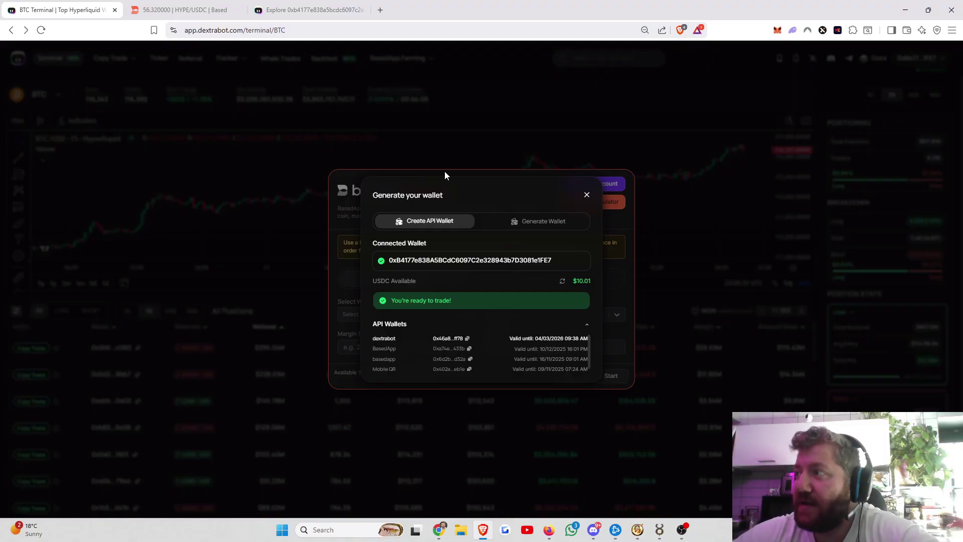
pyautogui.click(549, 226)
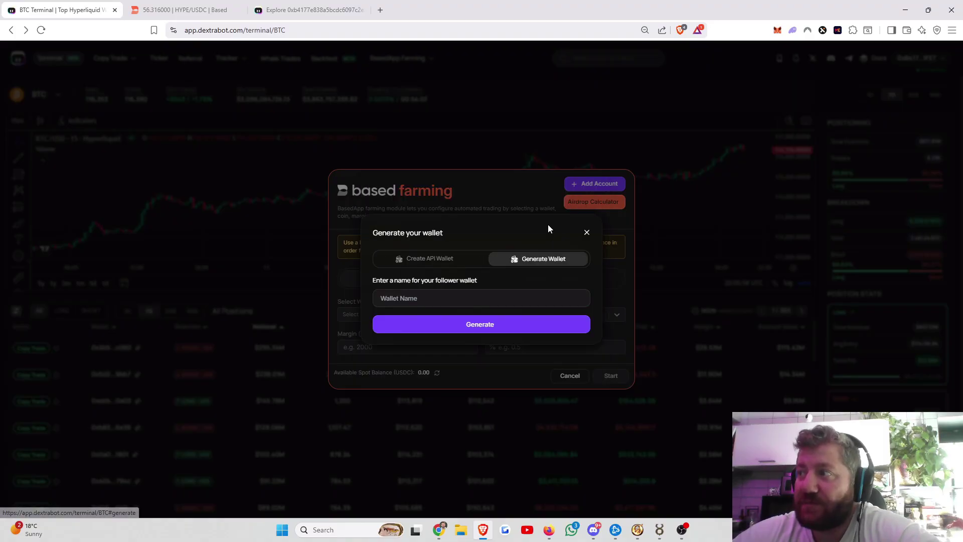
pyautogui.click(427, 259)
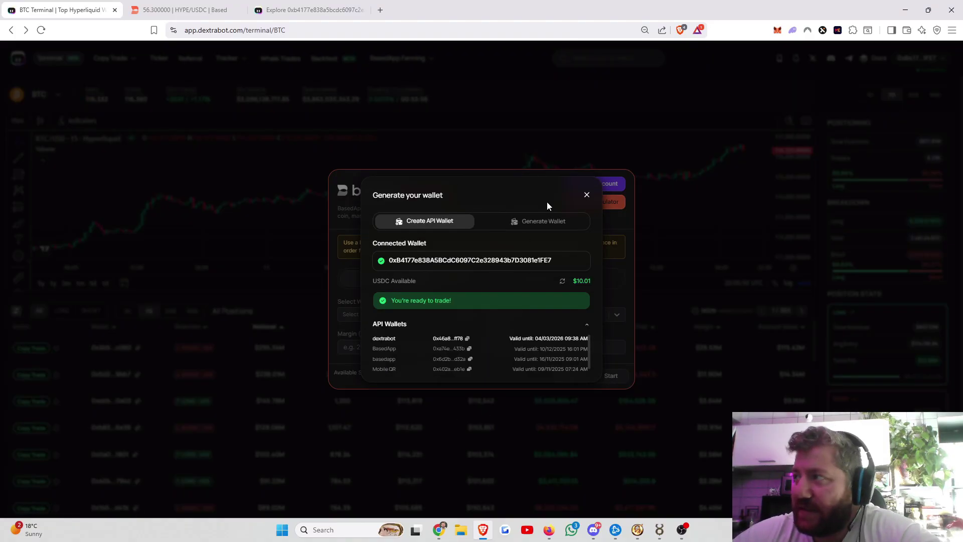
# Select the Dextrabot (API-AGENT) Wallet and BTC coin in the Econo Mode farming form.
pyautogui.click(586, 195)
pyautogui.click(414, 308)
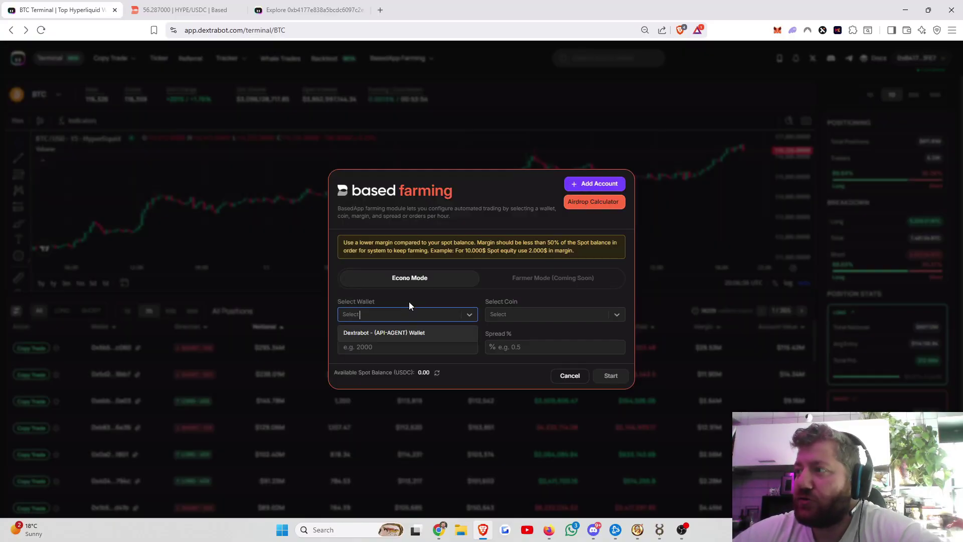
pyautogui.click(384, 333)
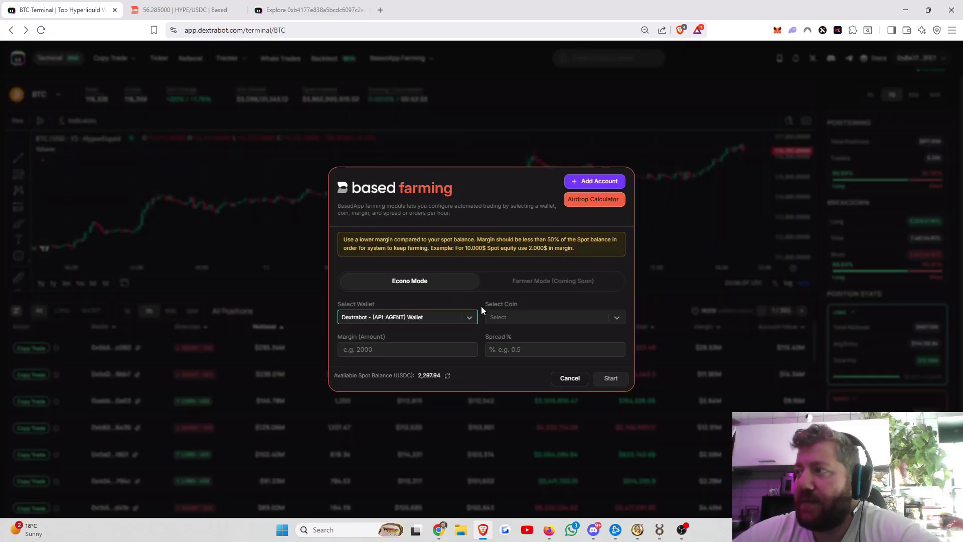
pyautogui.click(512, 317)
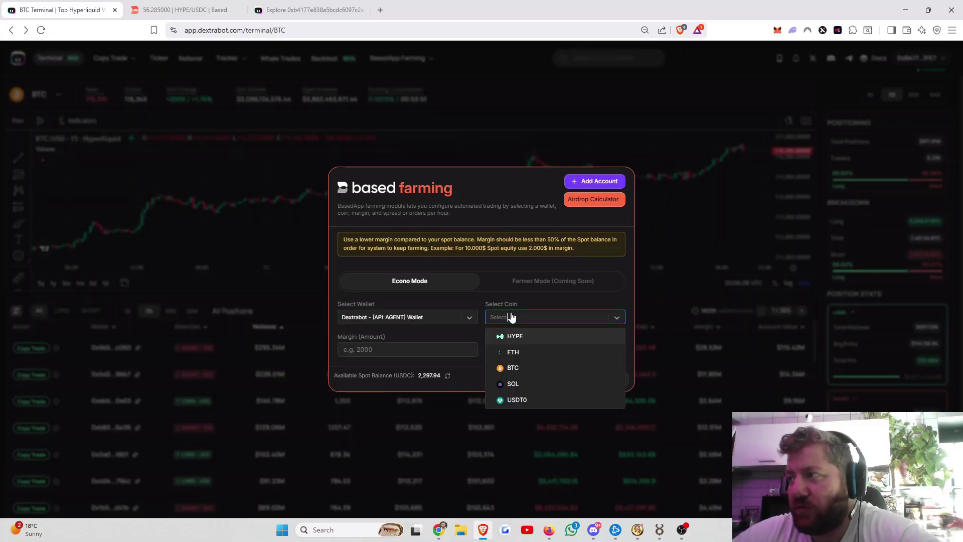
pyautogui.click(517, 369)
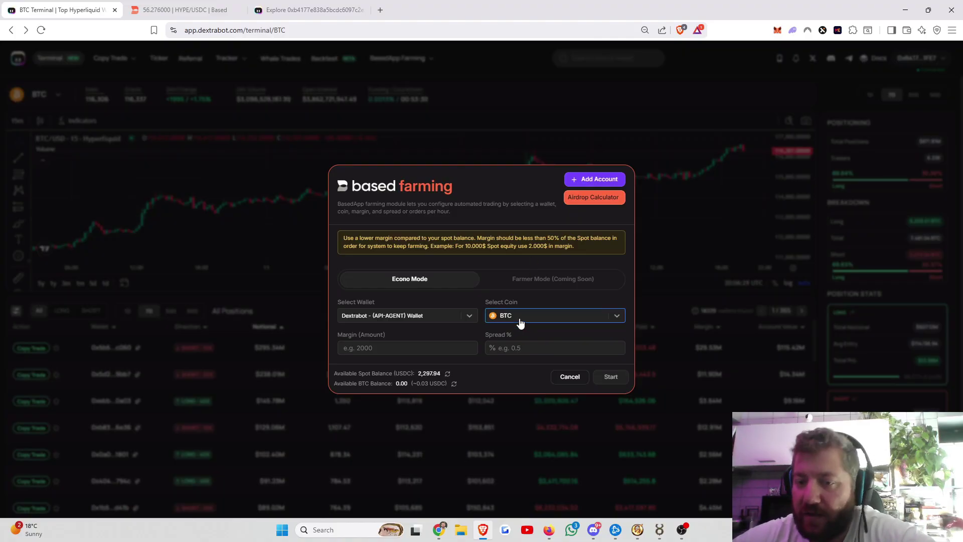
# Check the 2,297.94 USDC available spot balance beside the Margin (Amount) field.
pyautogui.click(377, 348)
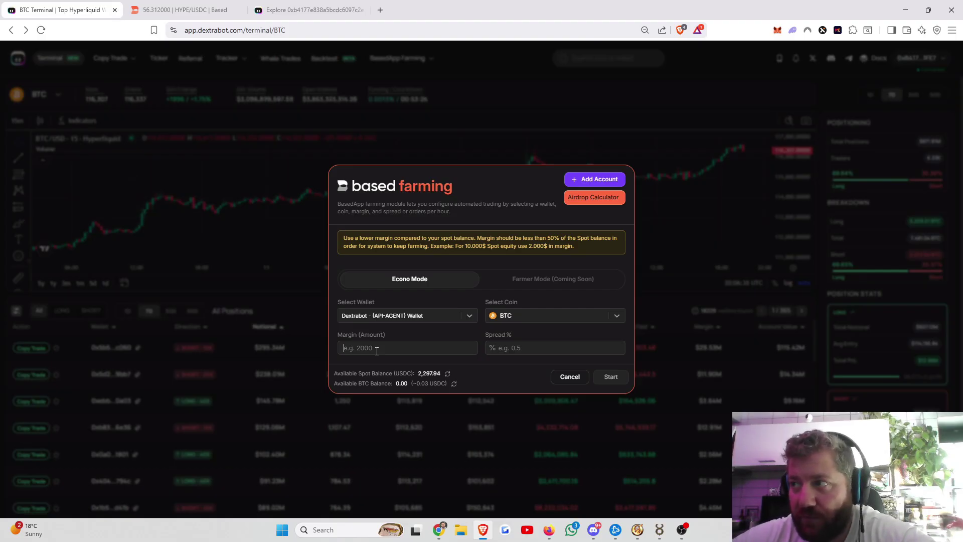
pyautogui.moveTo(356, 372); pyautogui.dragTo(428, 371)
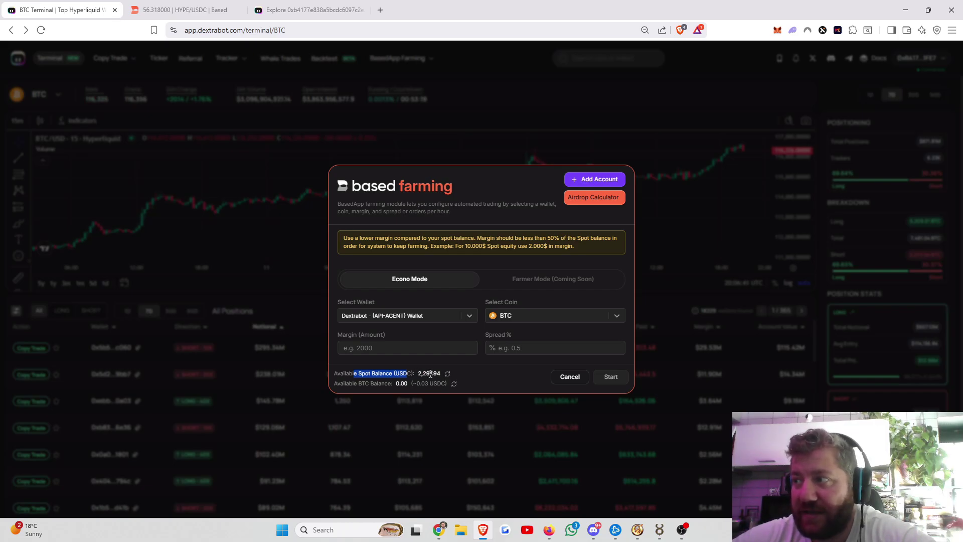
pyautogui.click(432, 375)
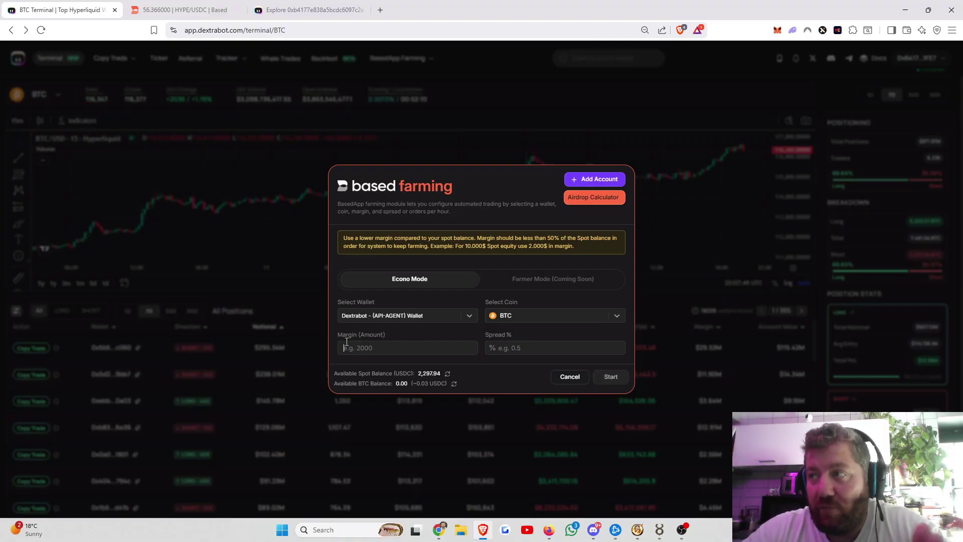
# Launch the BTC farm on the API-AGENT wallet with 600 margin and 0.01% spread.
pyautogui.click(411, 346)
pyautogui.write('500')
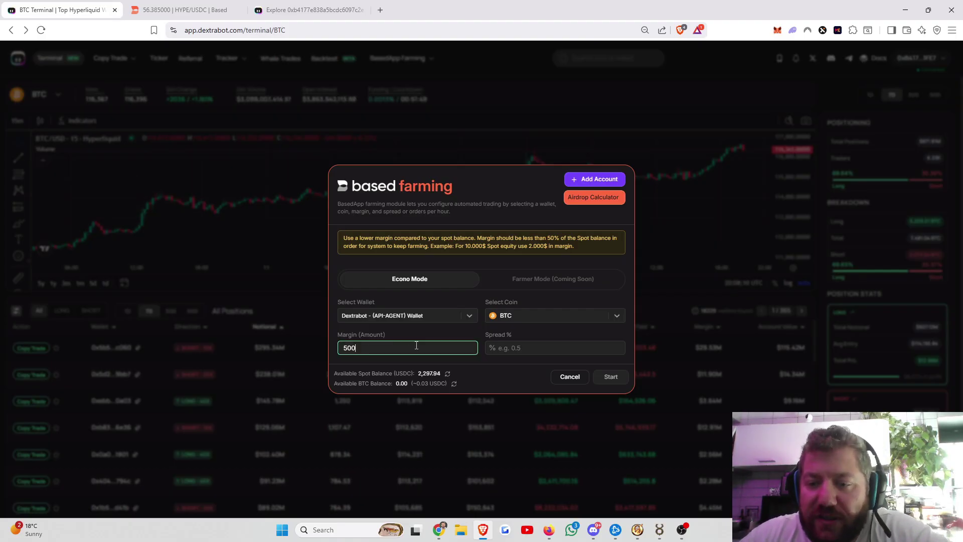
pyautogui.press('BackSpace')
pyautogui.press('BackSpace')
pyautogui.press('BackSpace')
pyautogui.write('900')
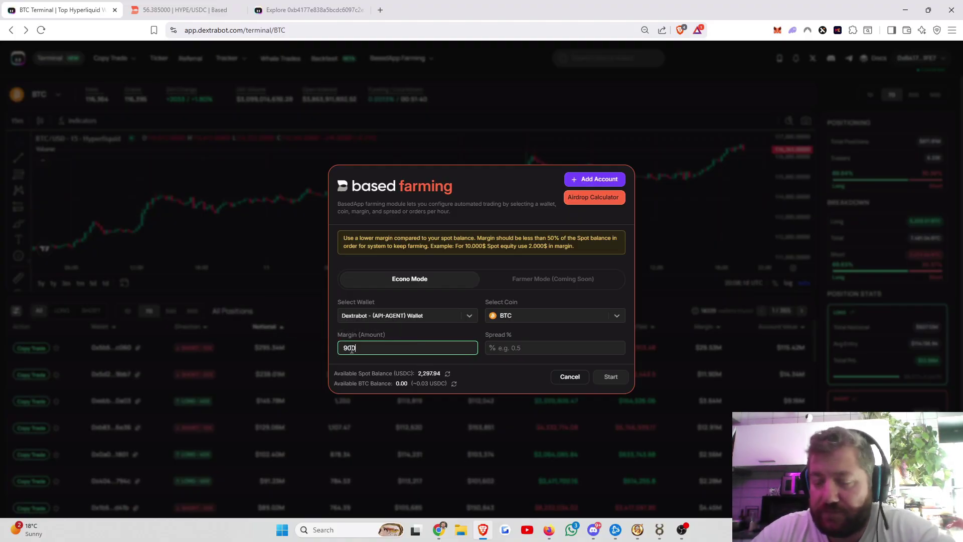
pyautogui.click(498, 348)
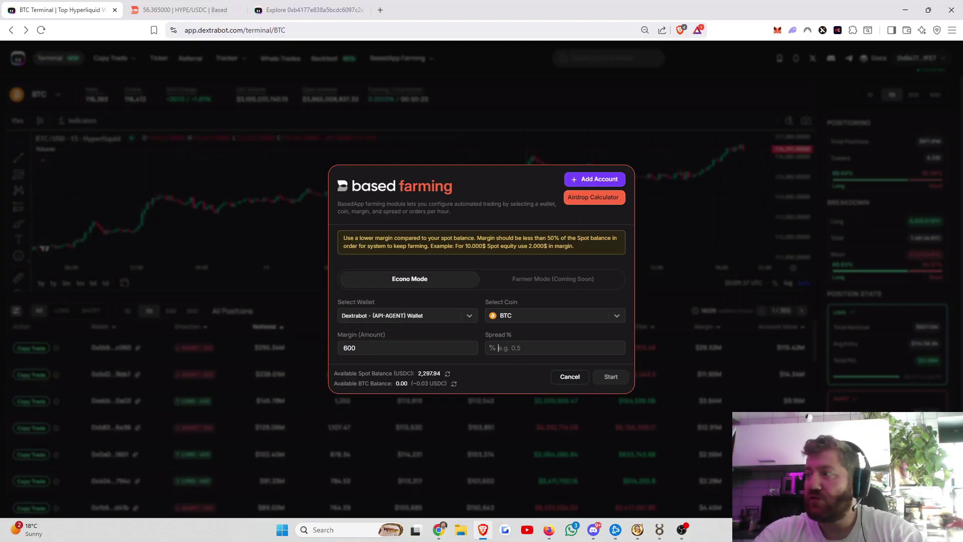
pyautogui.write('0.')
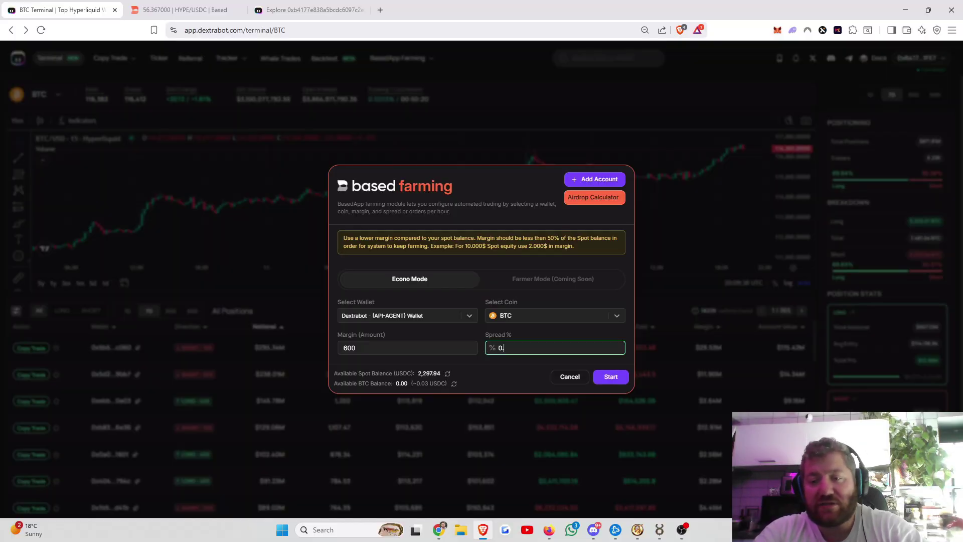
pyautogui.write('01')
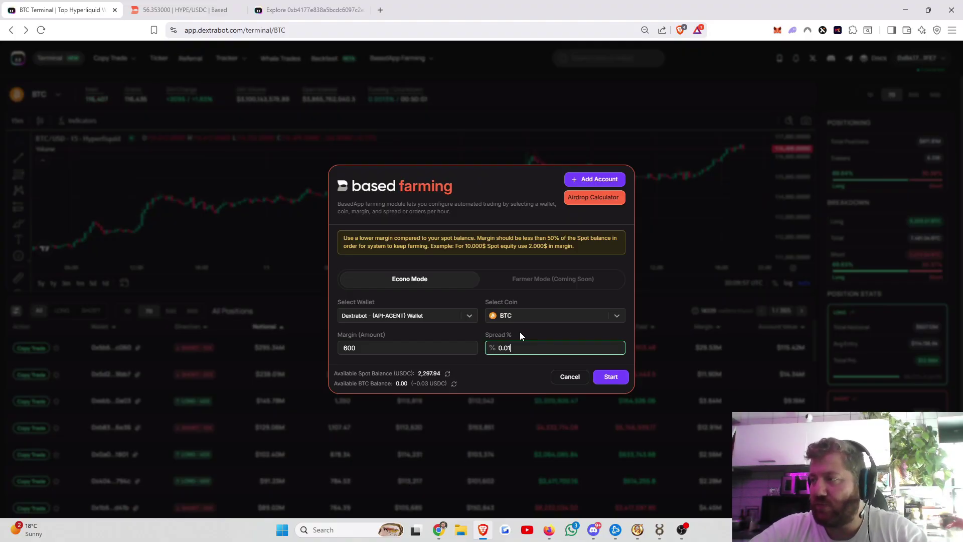
pyautogui.click(512, 372)
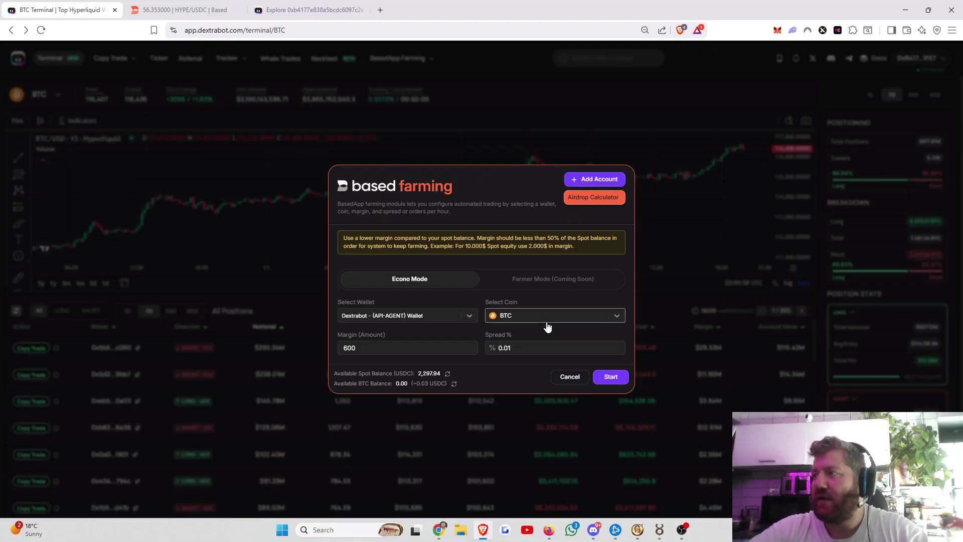
pyautogui.click(613, 378)
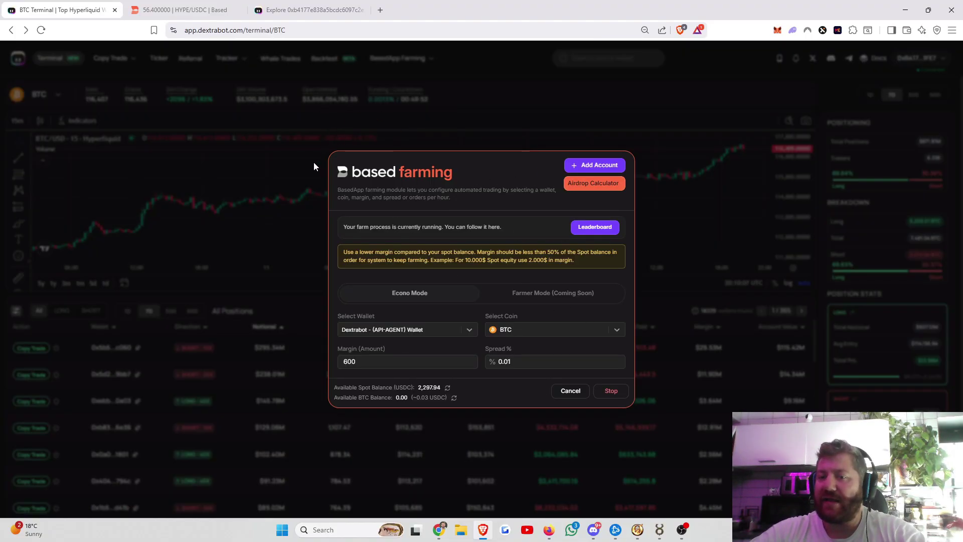
# In BasedApp, review the bot's two open UBTC limit orders, positions and account balances.
pyautogui.click(190, 10)
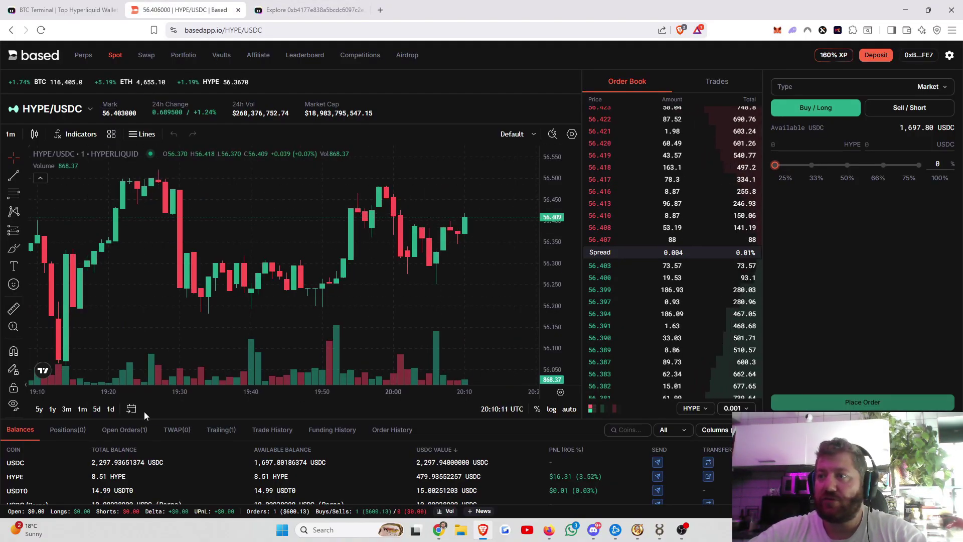
pyautogui.scroll(-1, 323, 421)
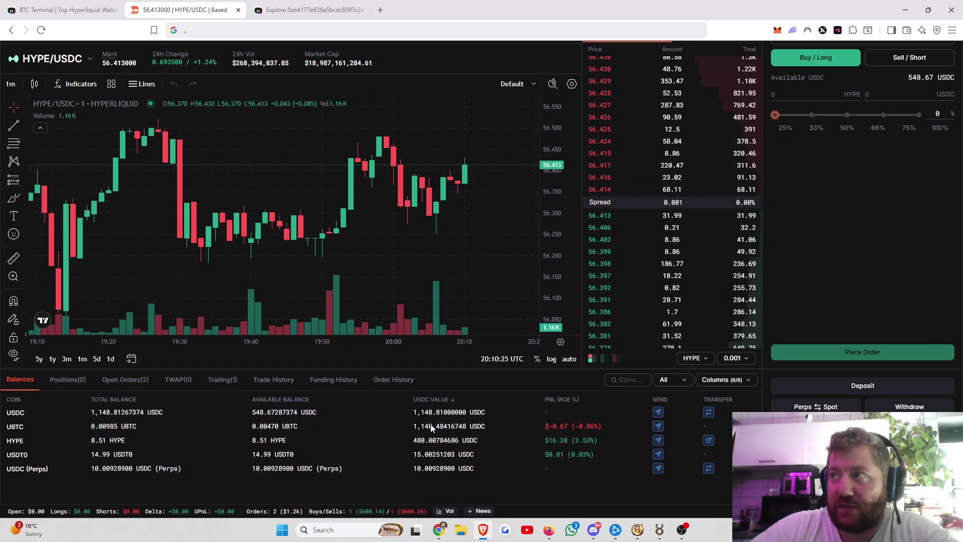
pyautogui.click(135, 379)
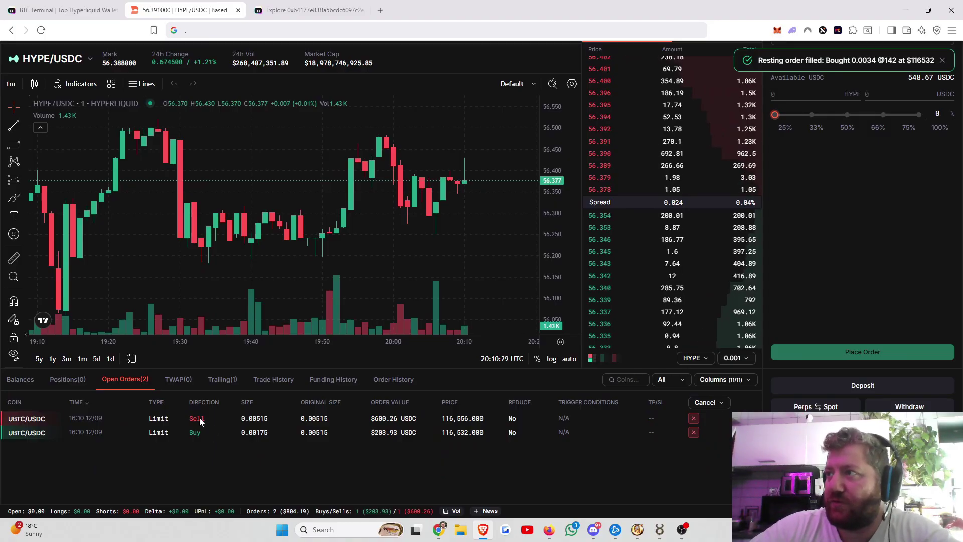
pyautogui.scroll(3, 471, 204)
pyautogui.click(65, 380)
pyautogui.click(20, 380)
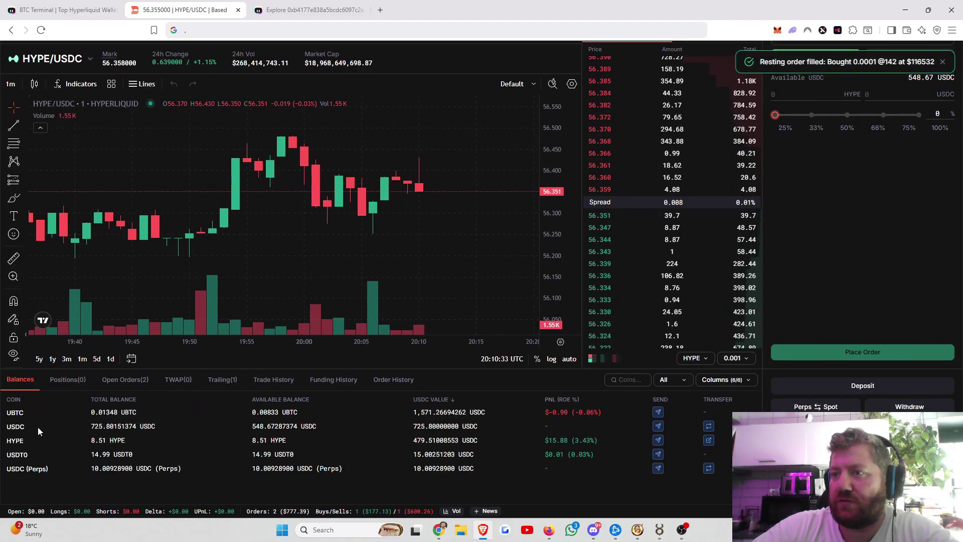
# Open the UBTC/USDC market page and inspect the bot's buy fills on the chart.
pyautogui.click(20, 418)
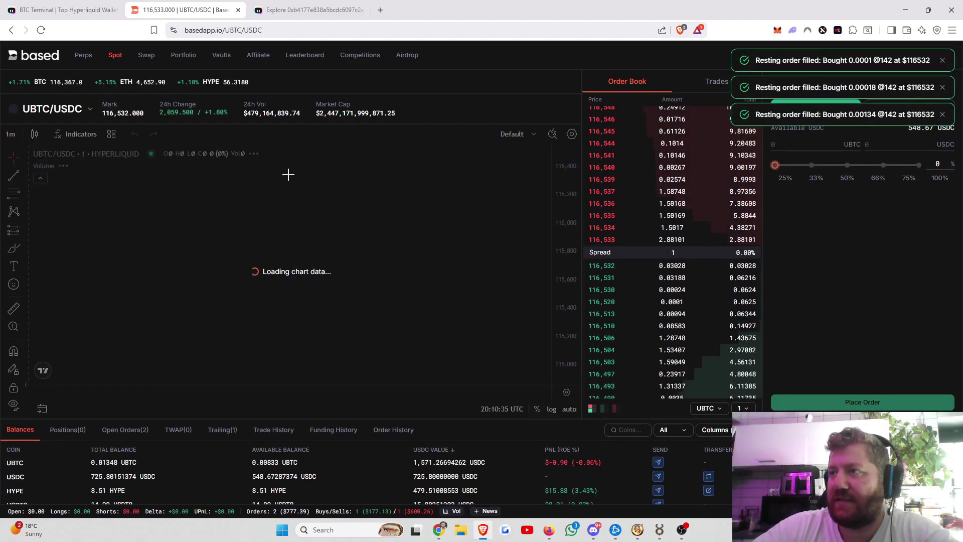
pyautogui.scroll(5, 458, 254)
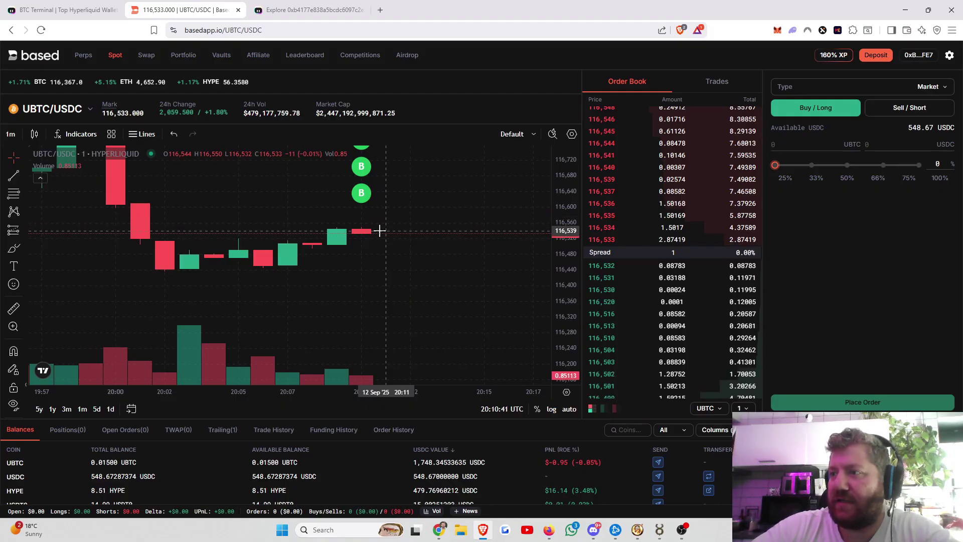
pyautogui.moveTo(447, 180); pyautogui.dragTo(432, 295)
pyautogui.scroll(-3, 432, 294)
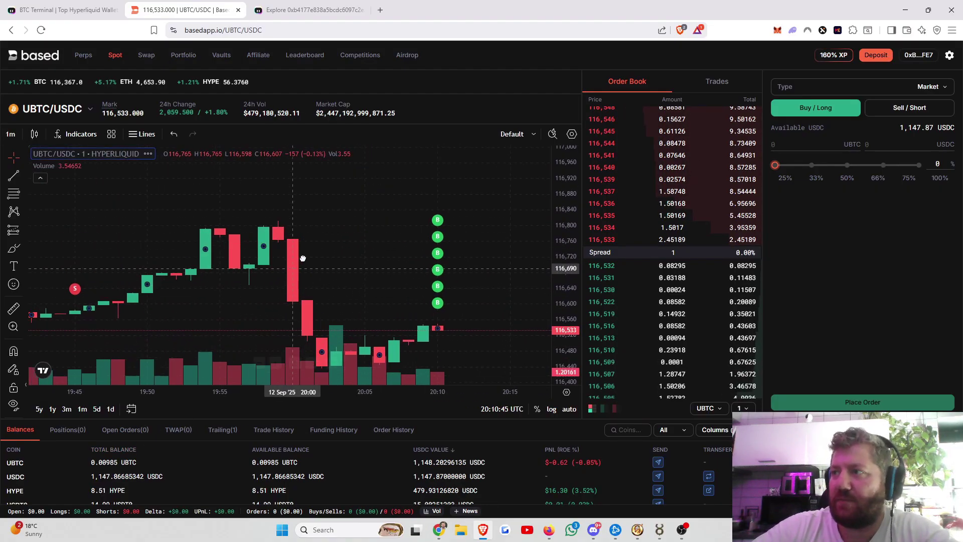
pyautogui.scroll(5, 446, 317)
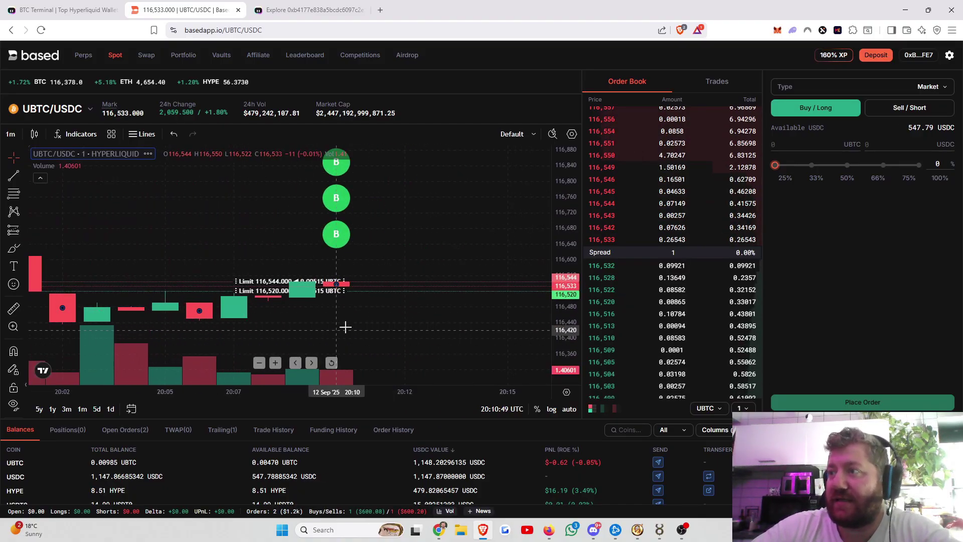
pyautogui.scroll(-3, 376, 327)
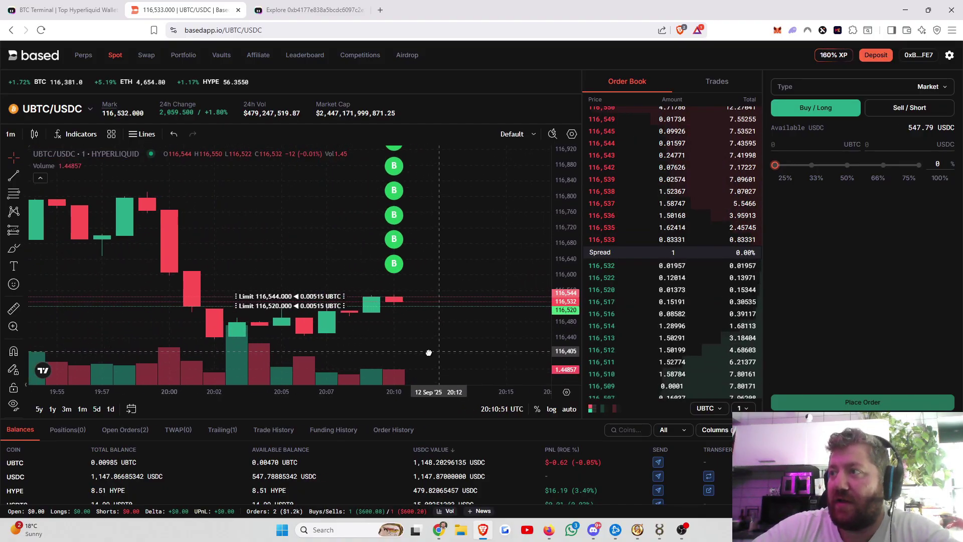
pyautogui.scroll(5, 443, 317)
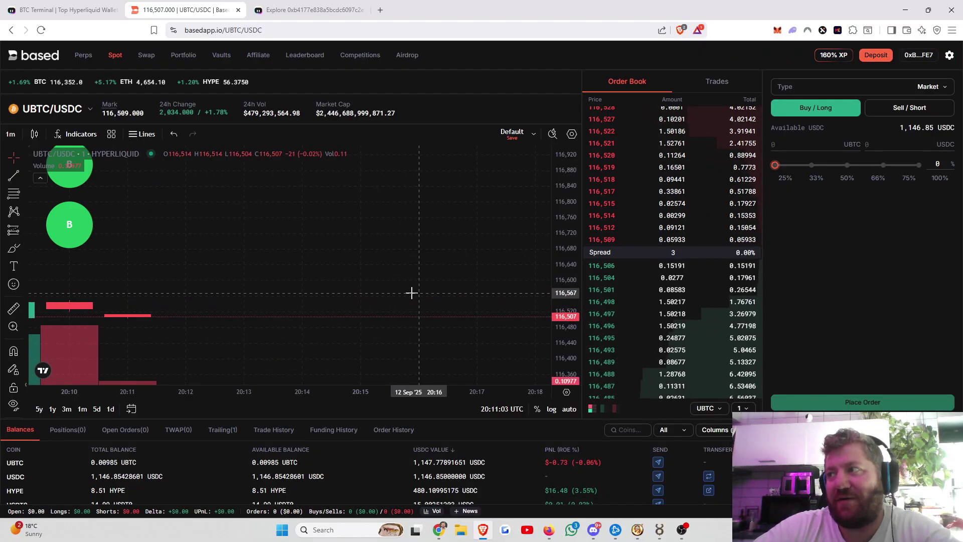
pyautogui.scroll(-5, 477, 270)
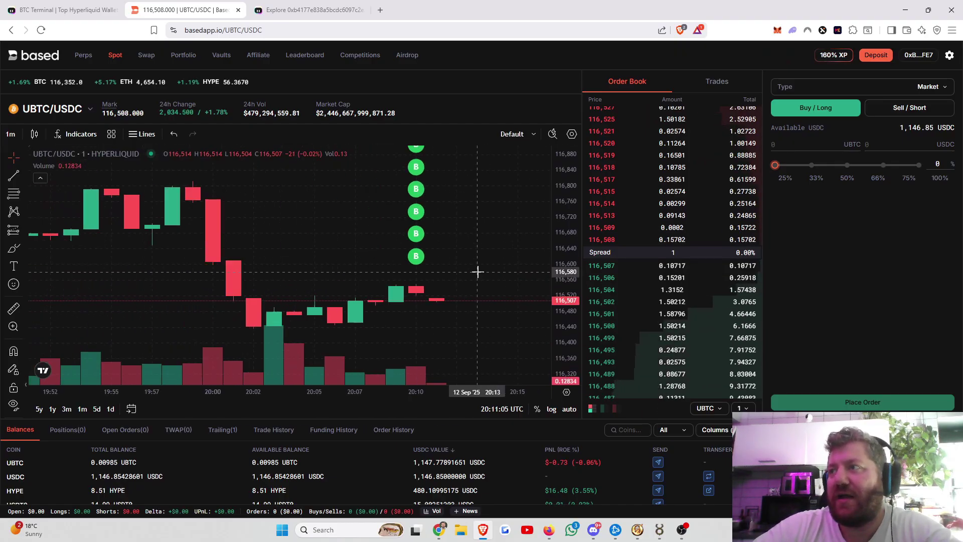
pyautogui.scroll(-1, 426, 241)
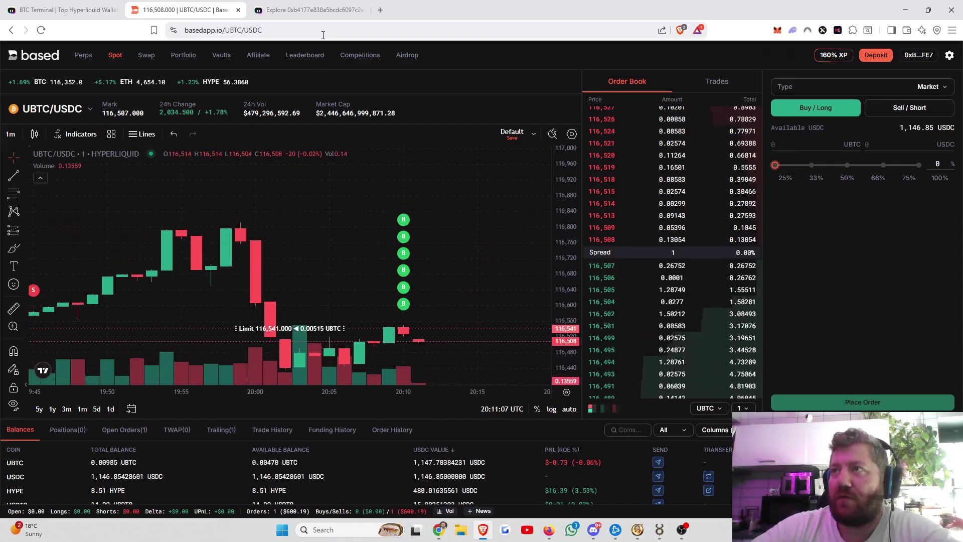
# Show the Trade History of UBTC/USDC fills, briefly checking Funding History.
pyautogui.click(271, 431)
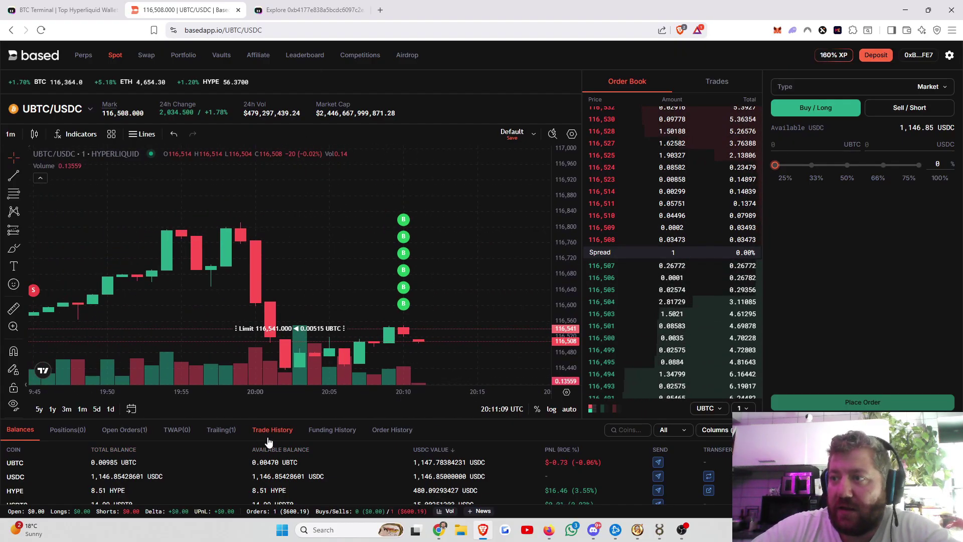
pyautogui.click(339, 434)
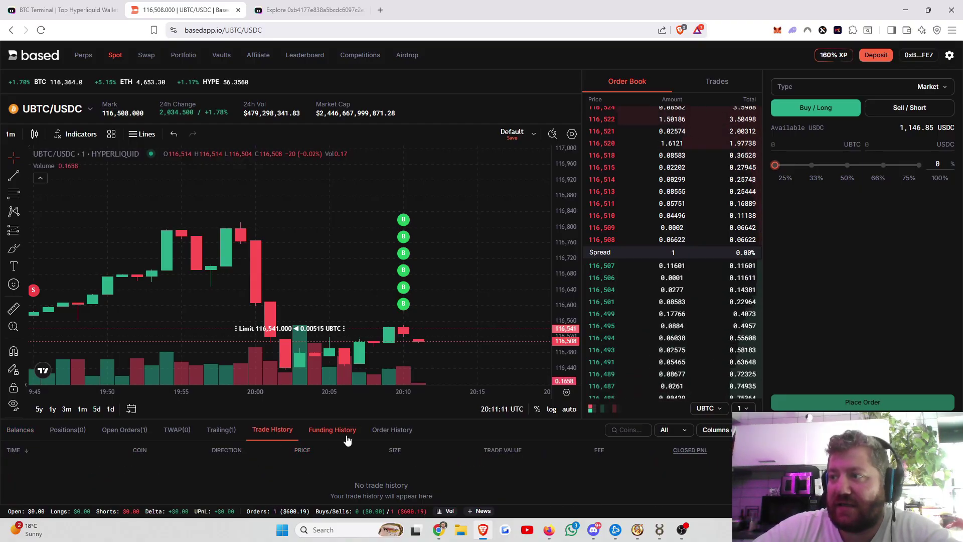
pyautogui.click(281, 437)
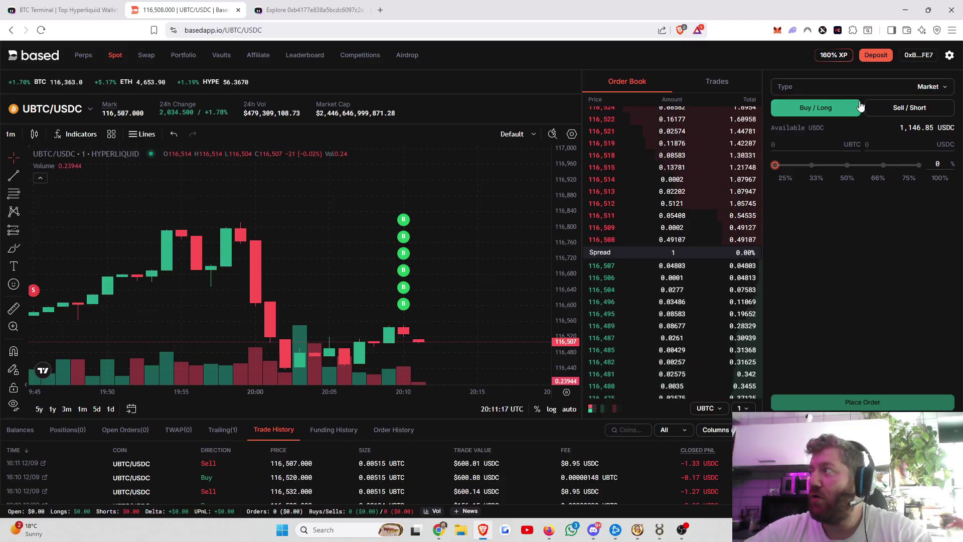
# Look up the farming wallet by address and view its trade history, newest a 0.0052 sell at $116,494.
pyautogui.hotkey('alt', 'Tab')
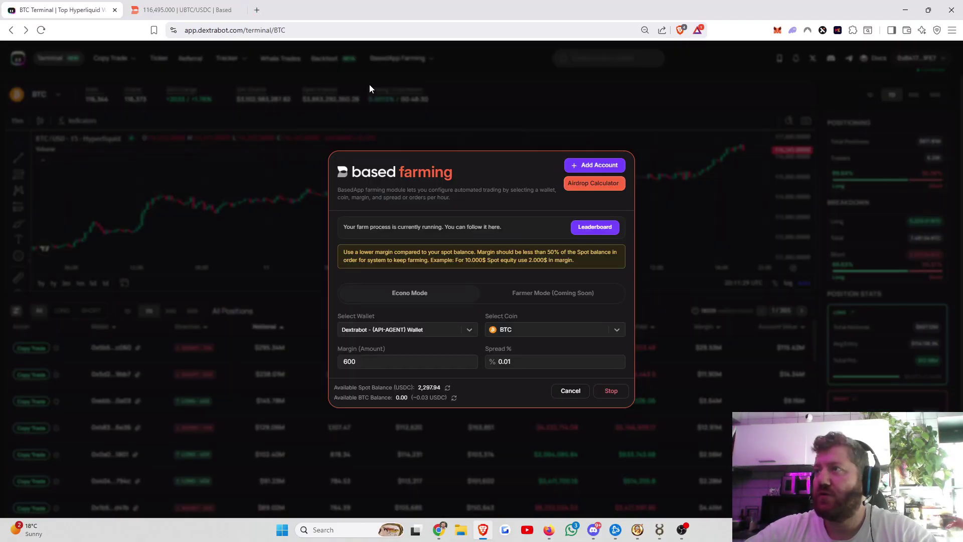
pyautogui.click(400, 92)
pyautogui.click(603, 59)
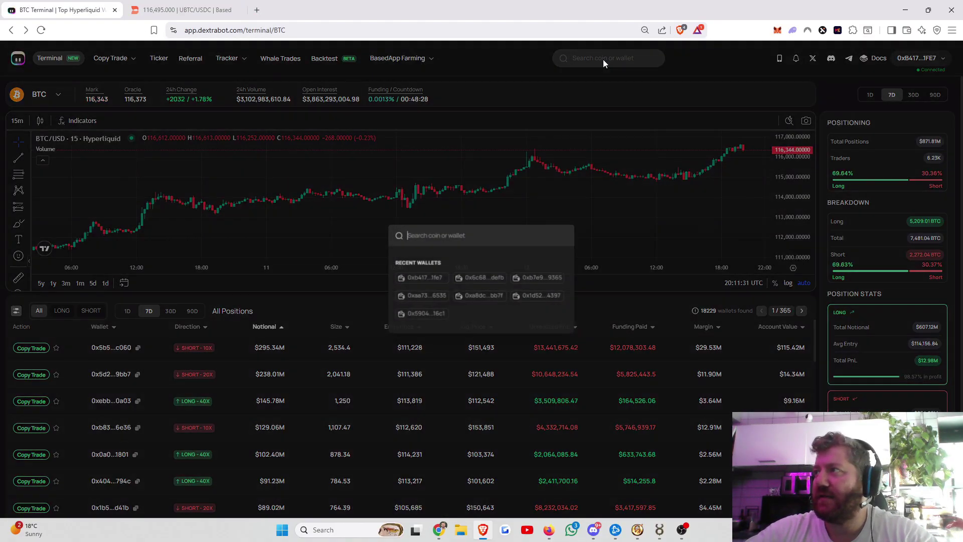
pyautogui.hotkey('ctrl', 'v')
pyautogui.click(554, 235)
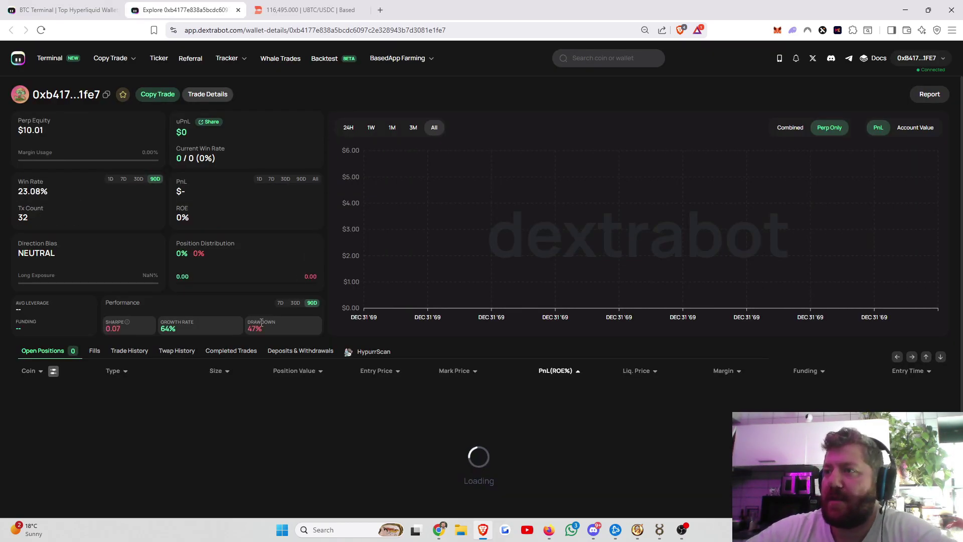
pyautogui.click(129, 352)
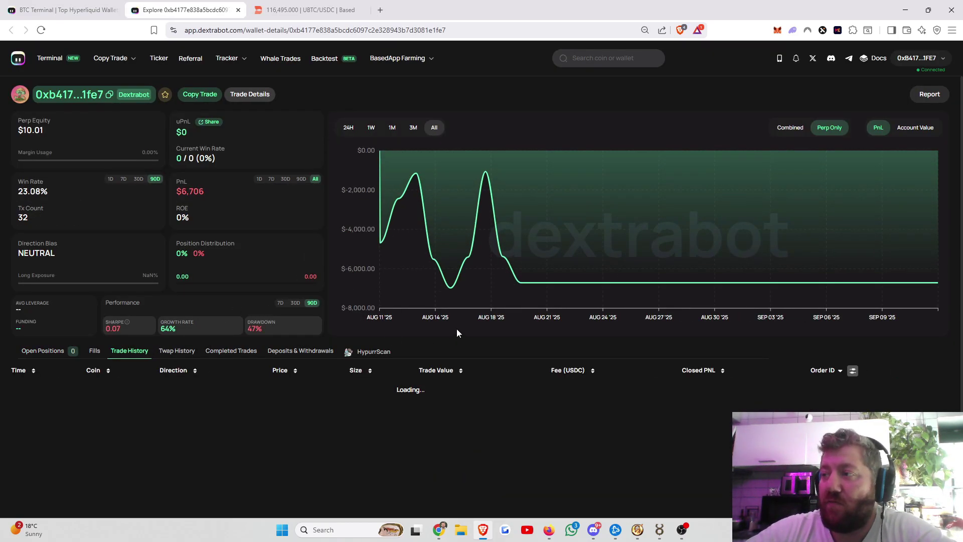
pyautogui.scroll(-2, 457, 330)
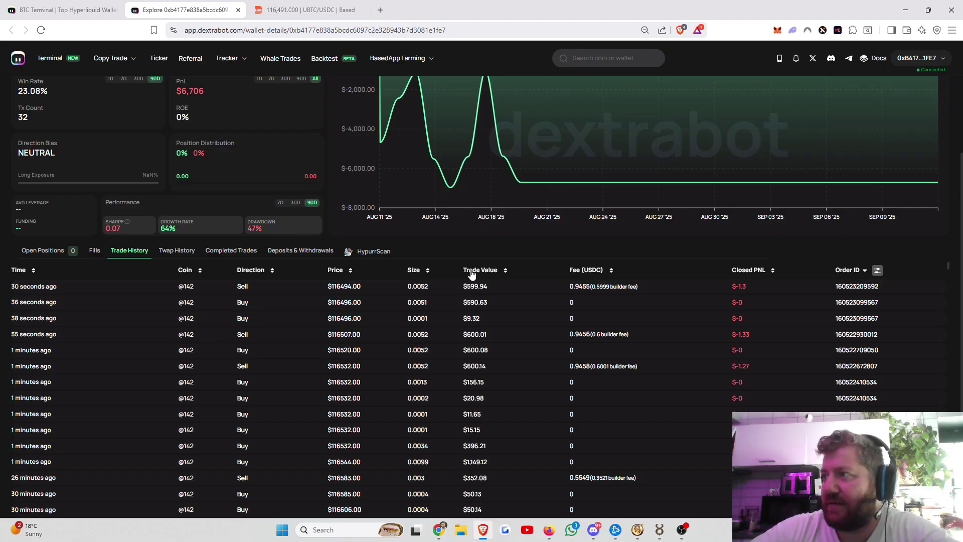
pyautogui.moveTo(467, 288); pyautogui.dragTo(474, 289)
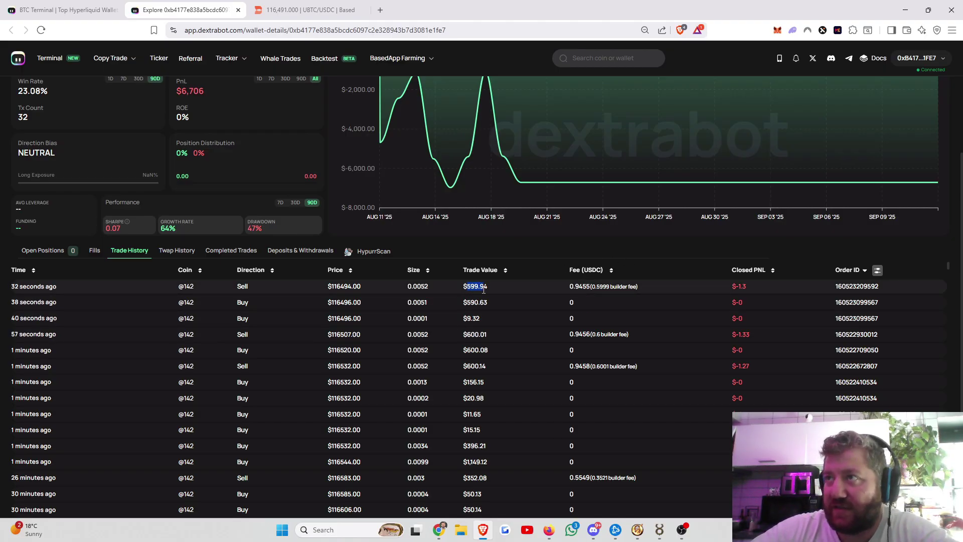
pyautogui.click(400, 82)
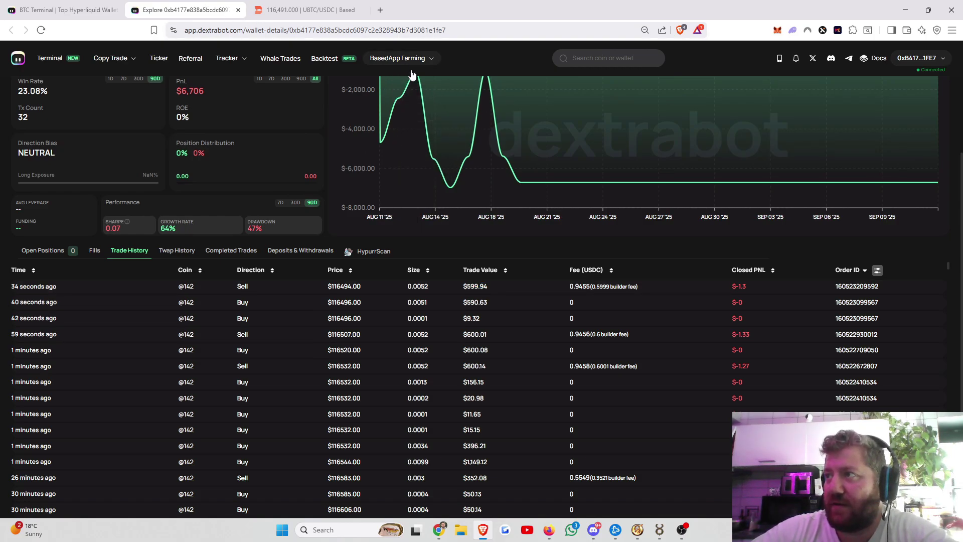
pyautogui.moveTo(401, 58)
pyautogui.click(398, 84)
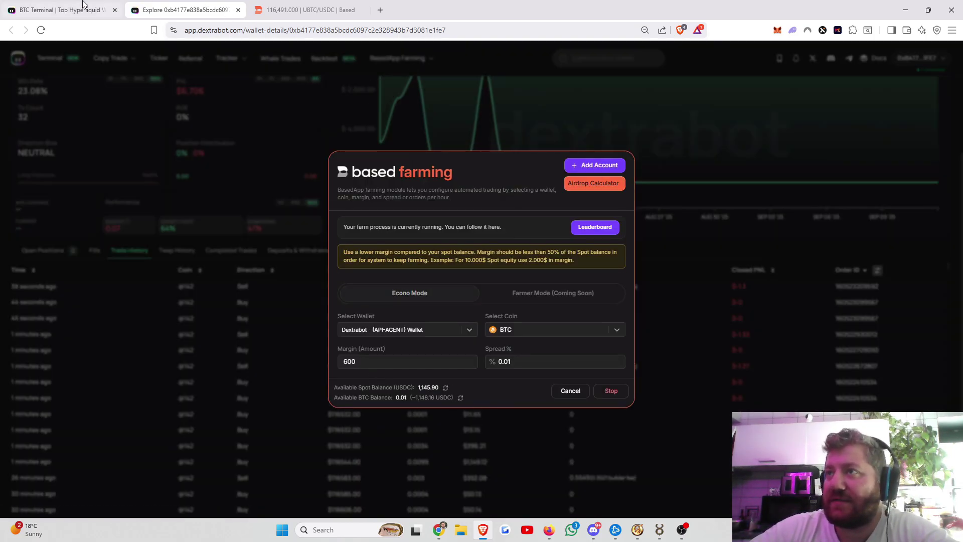
pyautogui.click(79, 7)
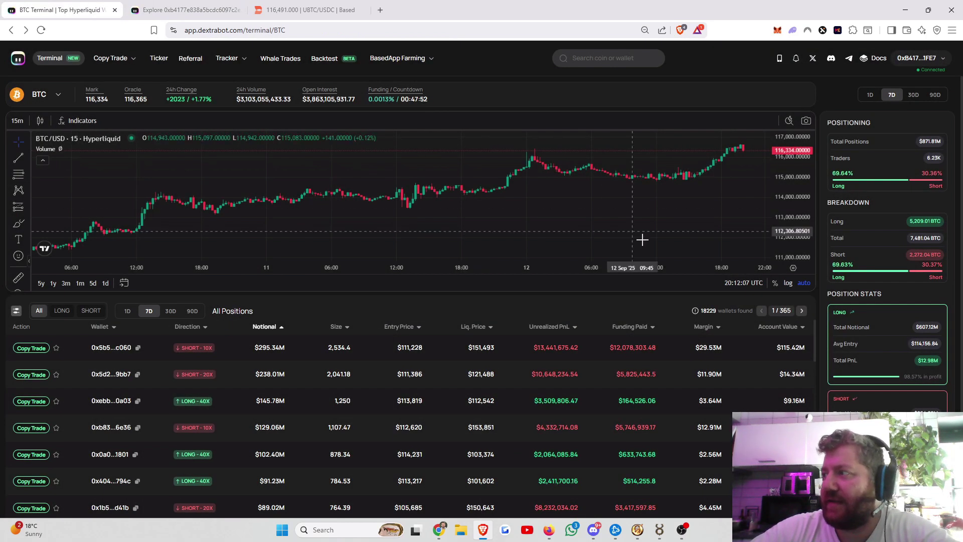
pyautogui.click(186, 9)
pyautogui.click(748, 326)
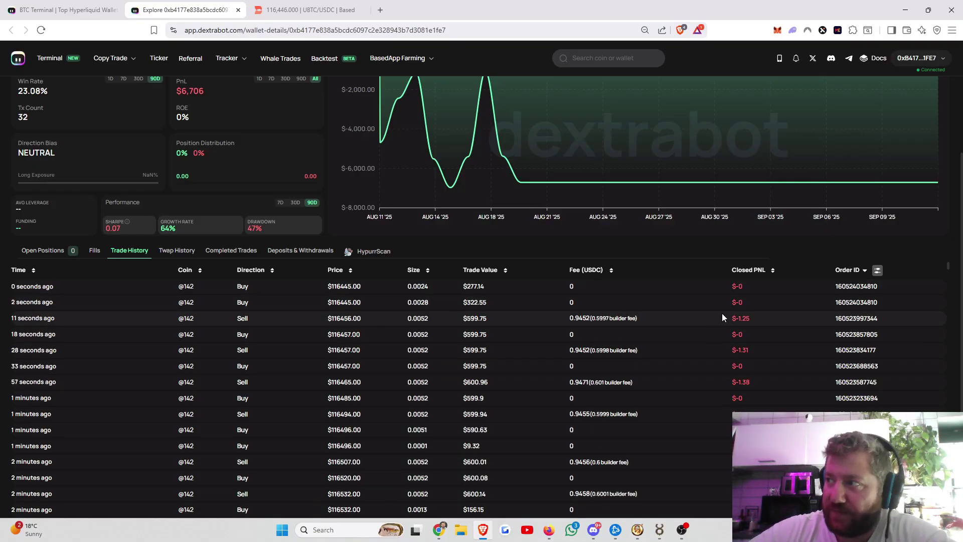
# Check a trade's builder fee, then reopen the BasedApp Farming settings showing the running farm.
pyautogui.moveTo(596, 316); pyautogui.dragTo(607, 316)
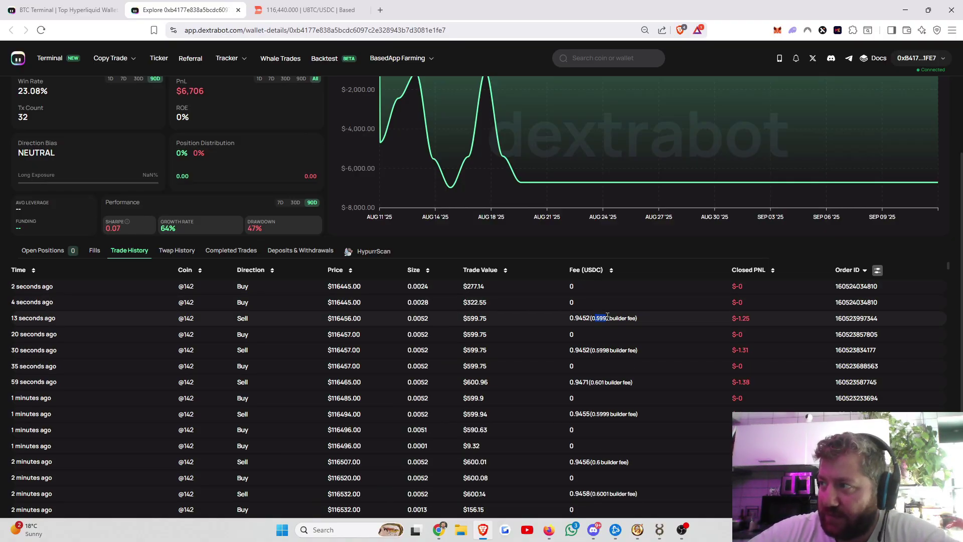
pyautogui.click(576, 319)
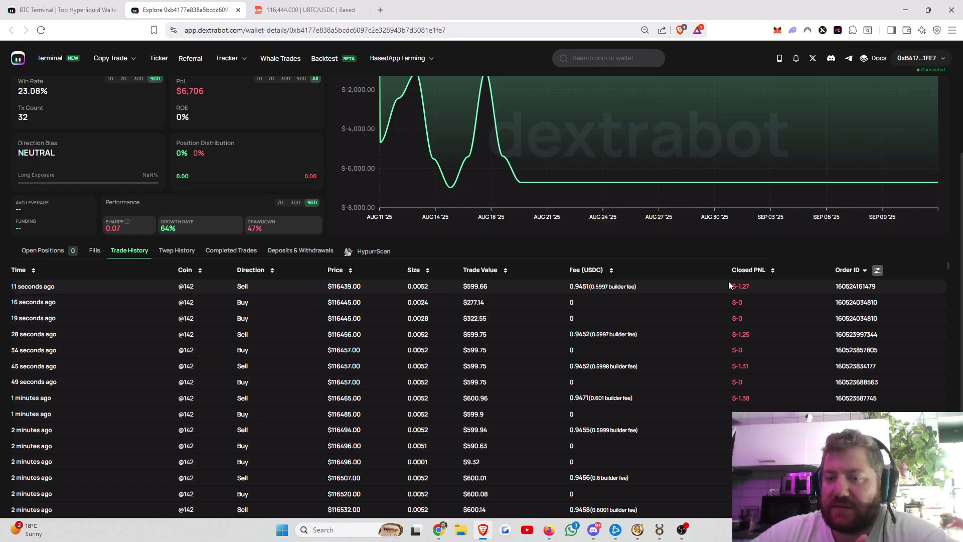
pyautogui.moveTo(401, 59)
pyautogui.click(421, 85)
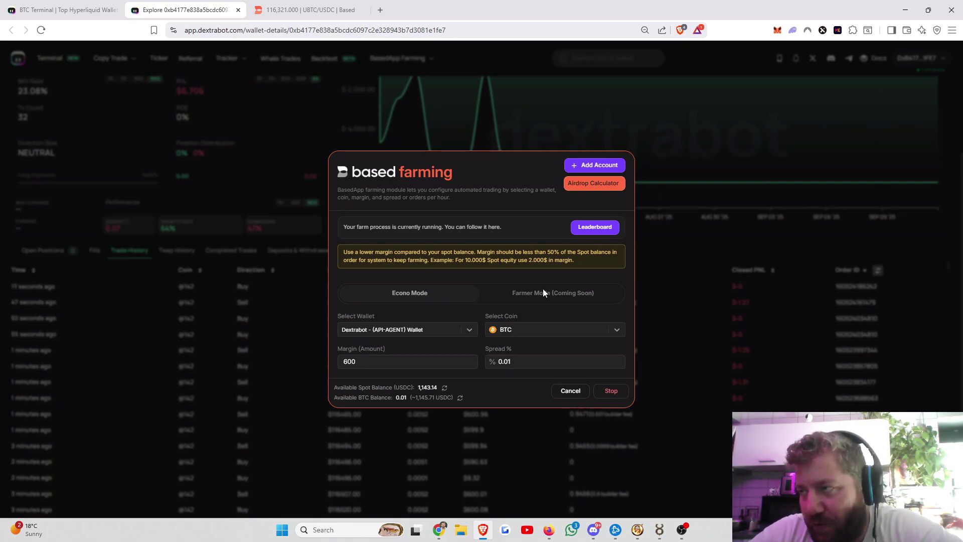
# Open the Airdrop Calculator estimating payouts per XP for 50M–2B FDV against 821.0M total XP.
pyautogui.click(289, 160)
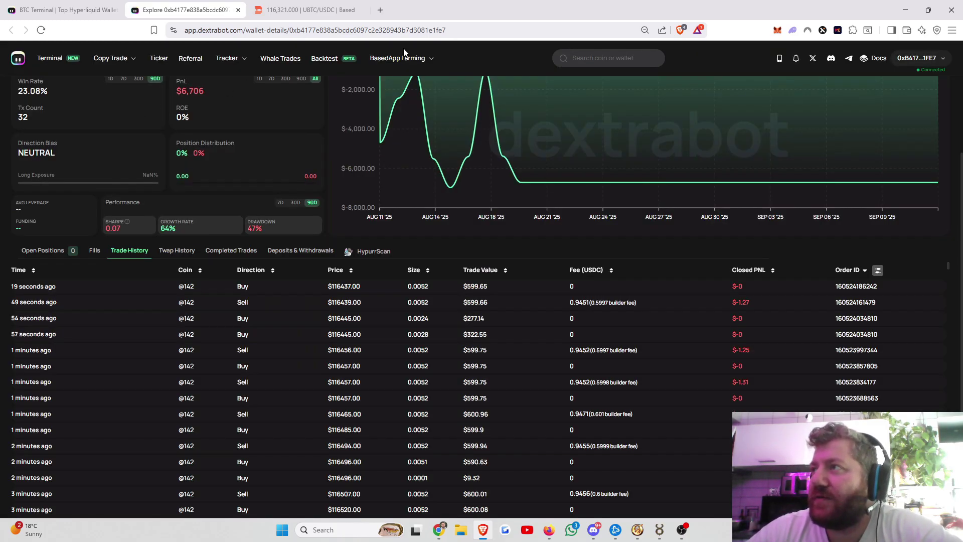
pyautogui.moveTo(424, 63)
pyautogui.click(403, 100)
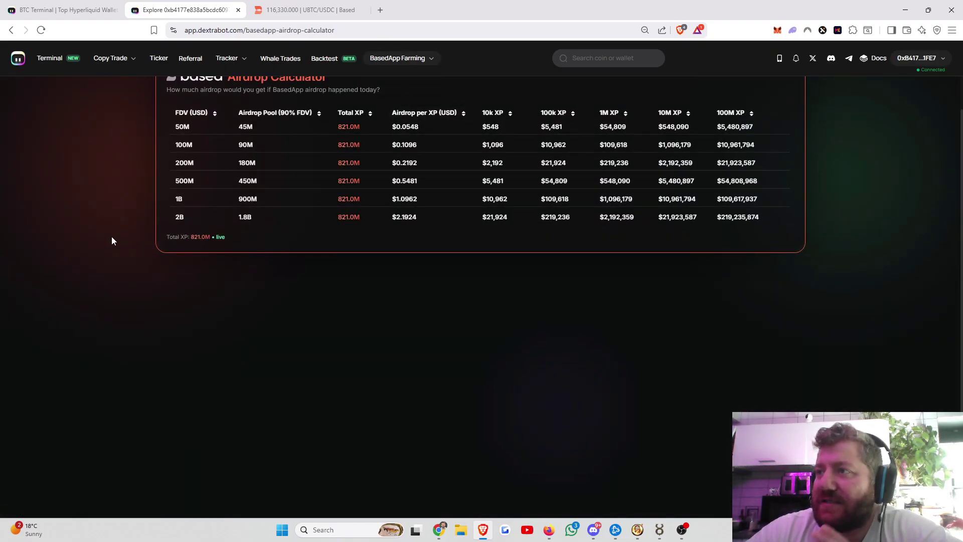
pyautogui.scroll(1, 111, 236)
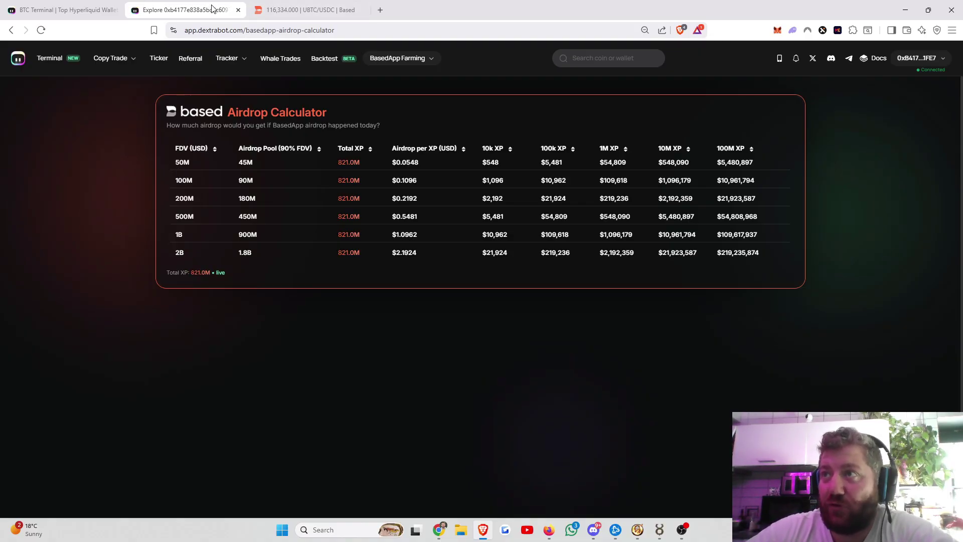
# Open BasedApp's airdrops page and the Upheaval HYPE-to-PUP swap tab, then return to the airdrop calculator.
pyautogui.click(309, 10)
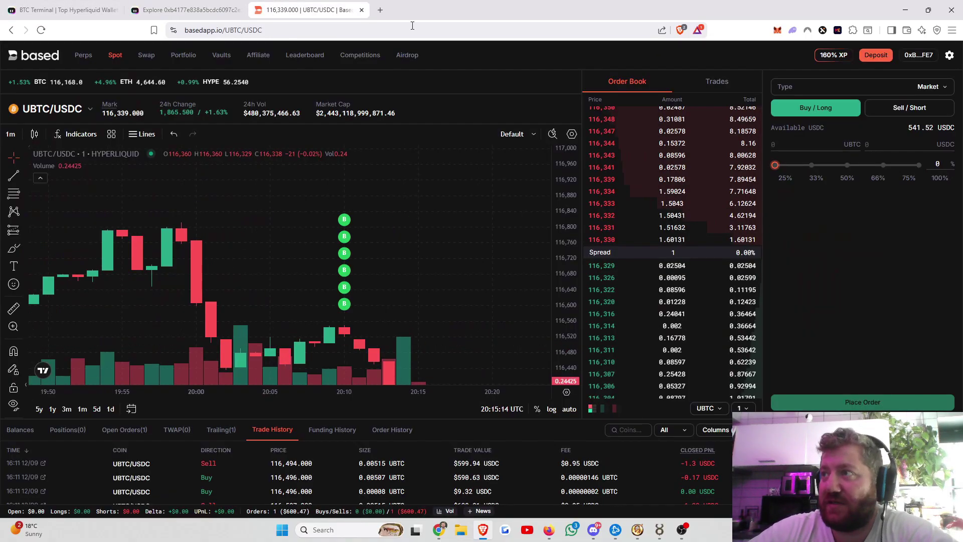
pyautogui.click(407, 55)
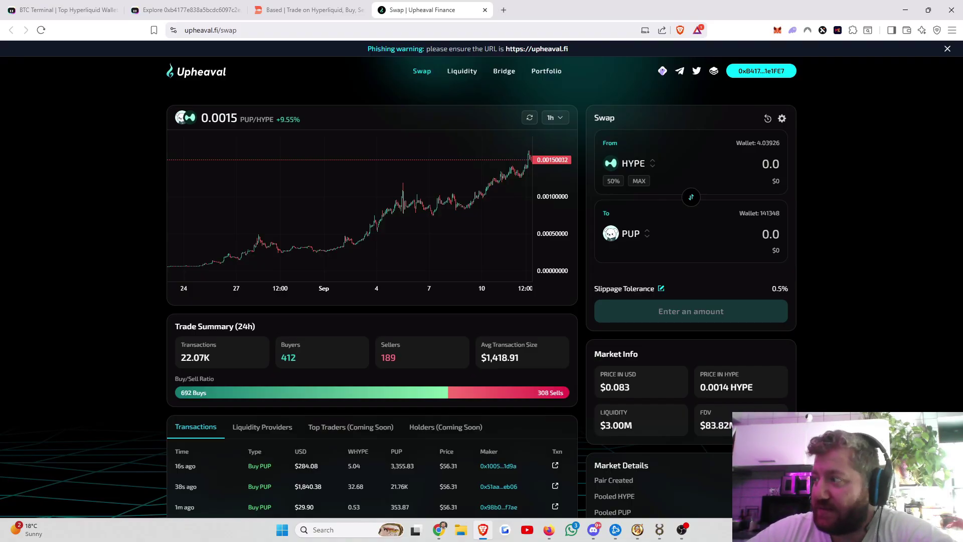
pyautogui.click(311, 10)
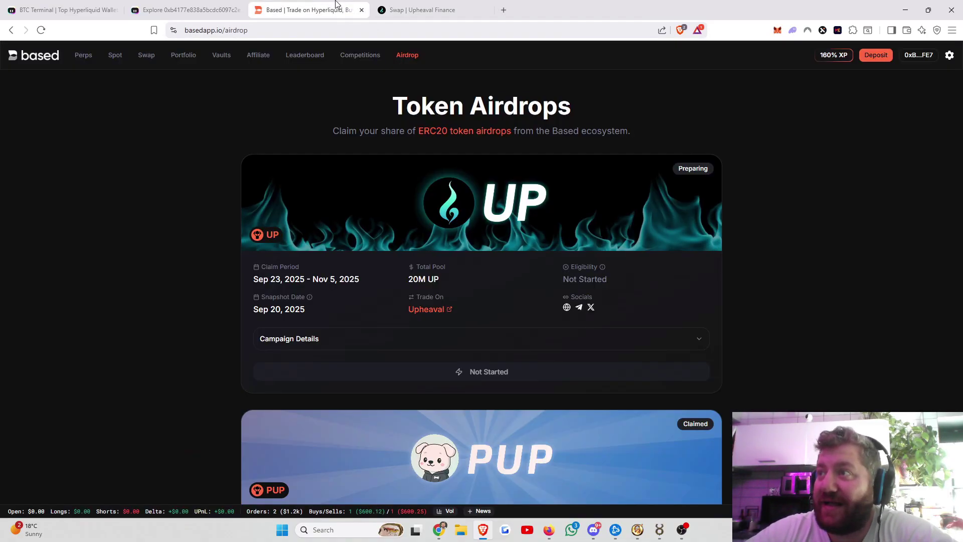
pyautogui.click(228, 4)
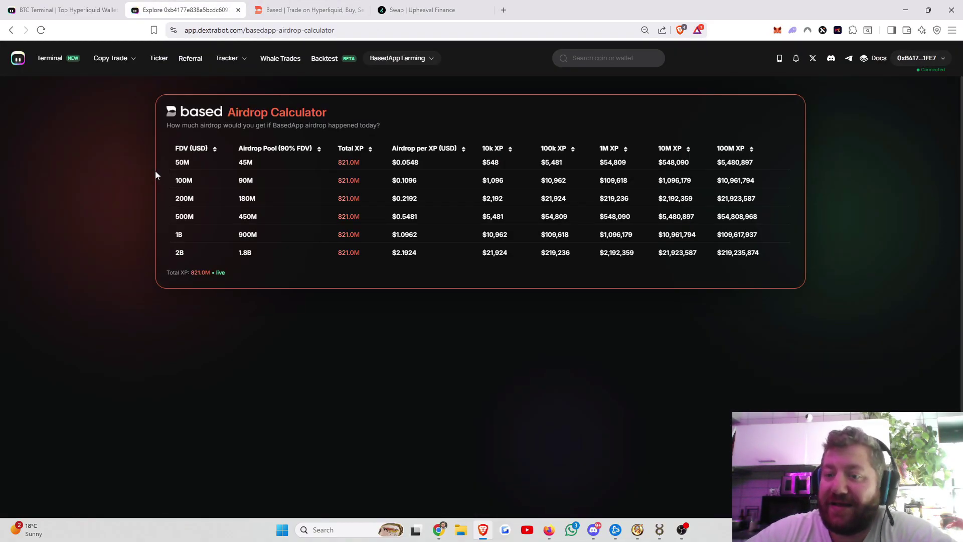
pyautogui.moveTo(175, 216); pyautogui.dragTo(191, 240)
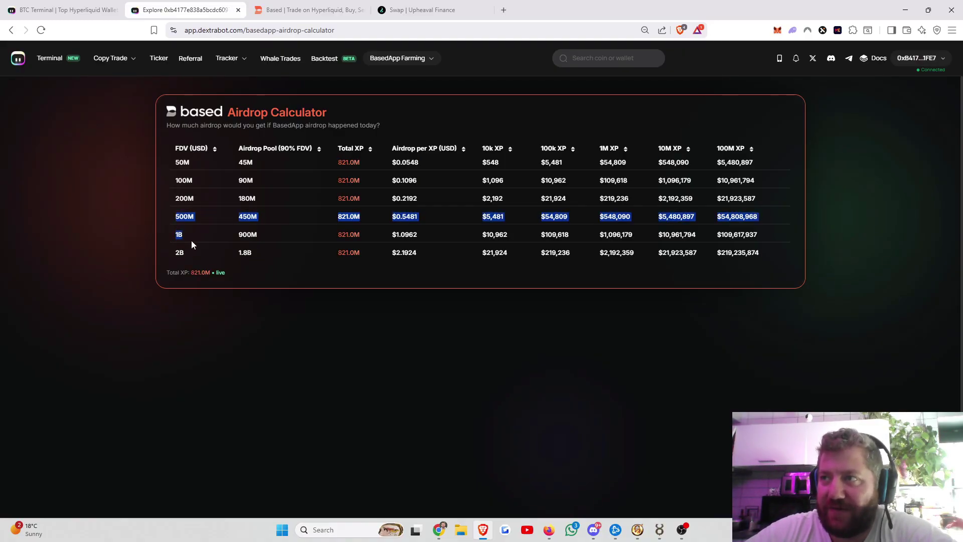
pyautogui.click(180, 215)
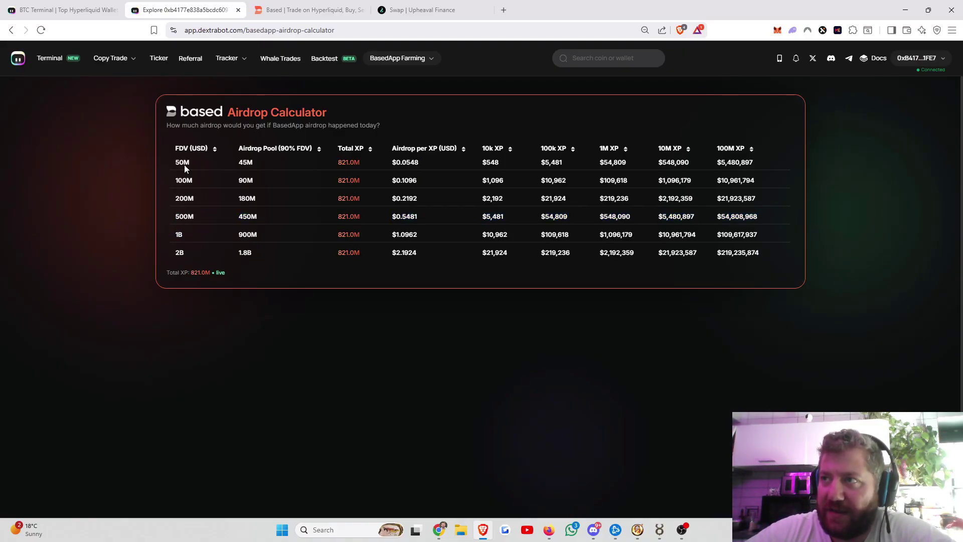
pyautogui.click(185, 195)
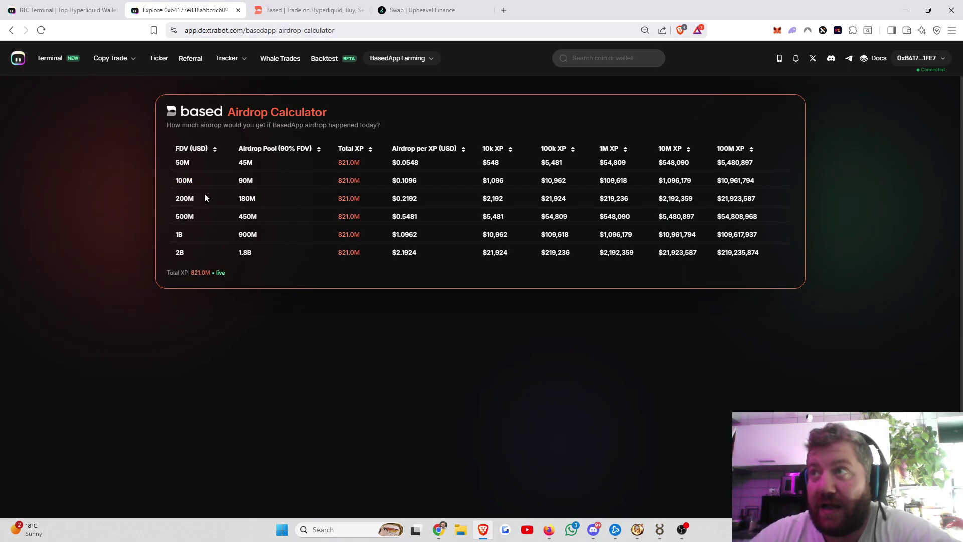
pyautogui.click(417, 10)
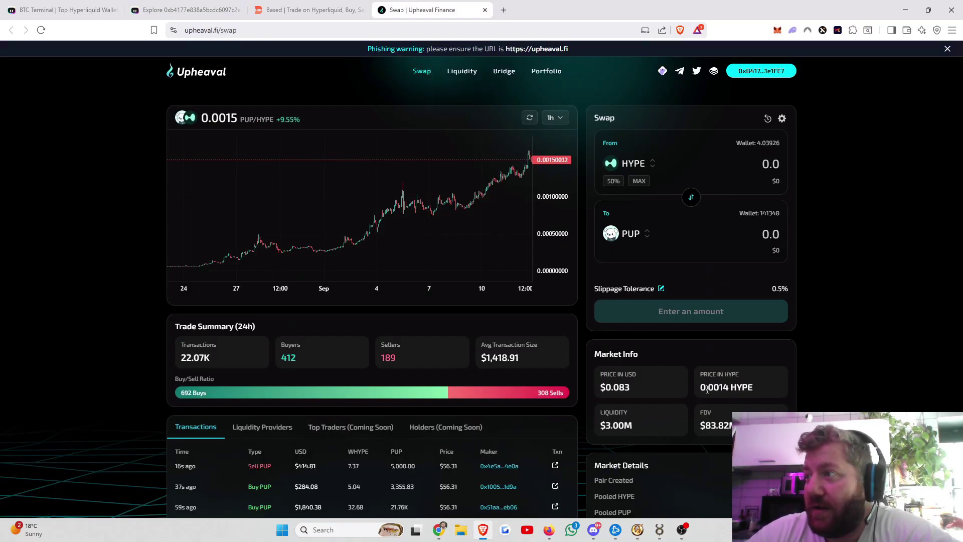
pyautogui.click(228, 11)
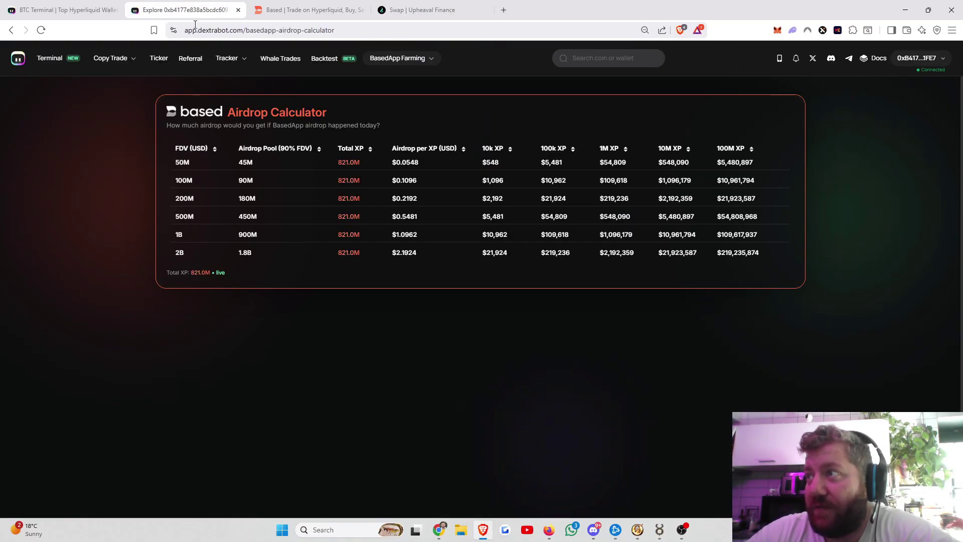